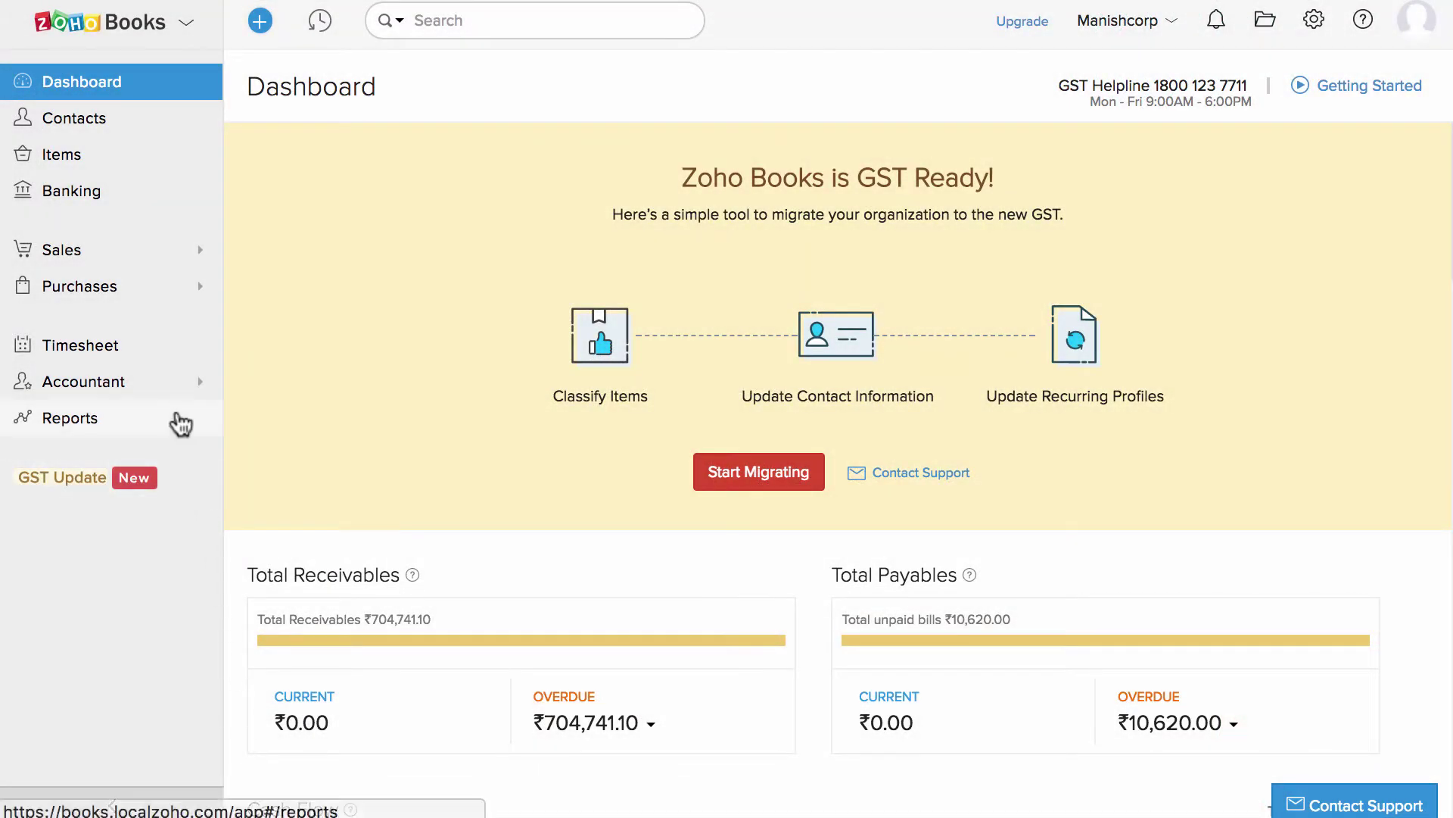
Step: Go through the Accountant sidebar section to the Chart of Accounts list
{"action": "left_click", "coordinate": [178, 387]}
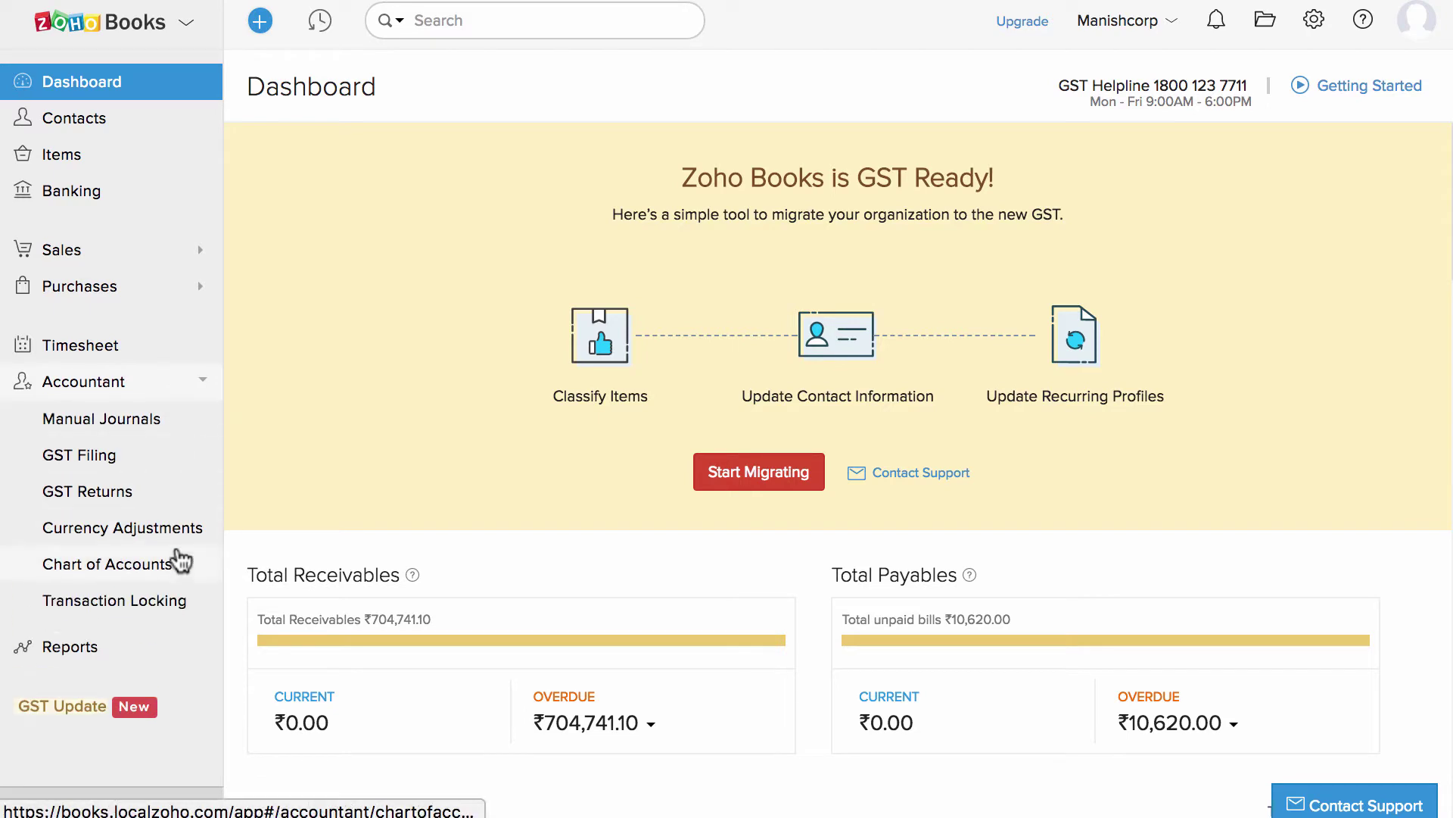
{"action": "left_click", "coordinate": [182, 563]}
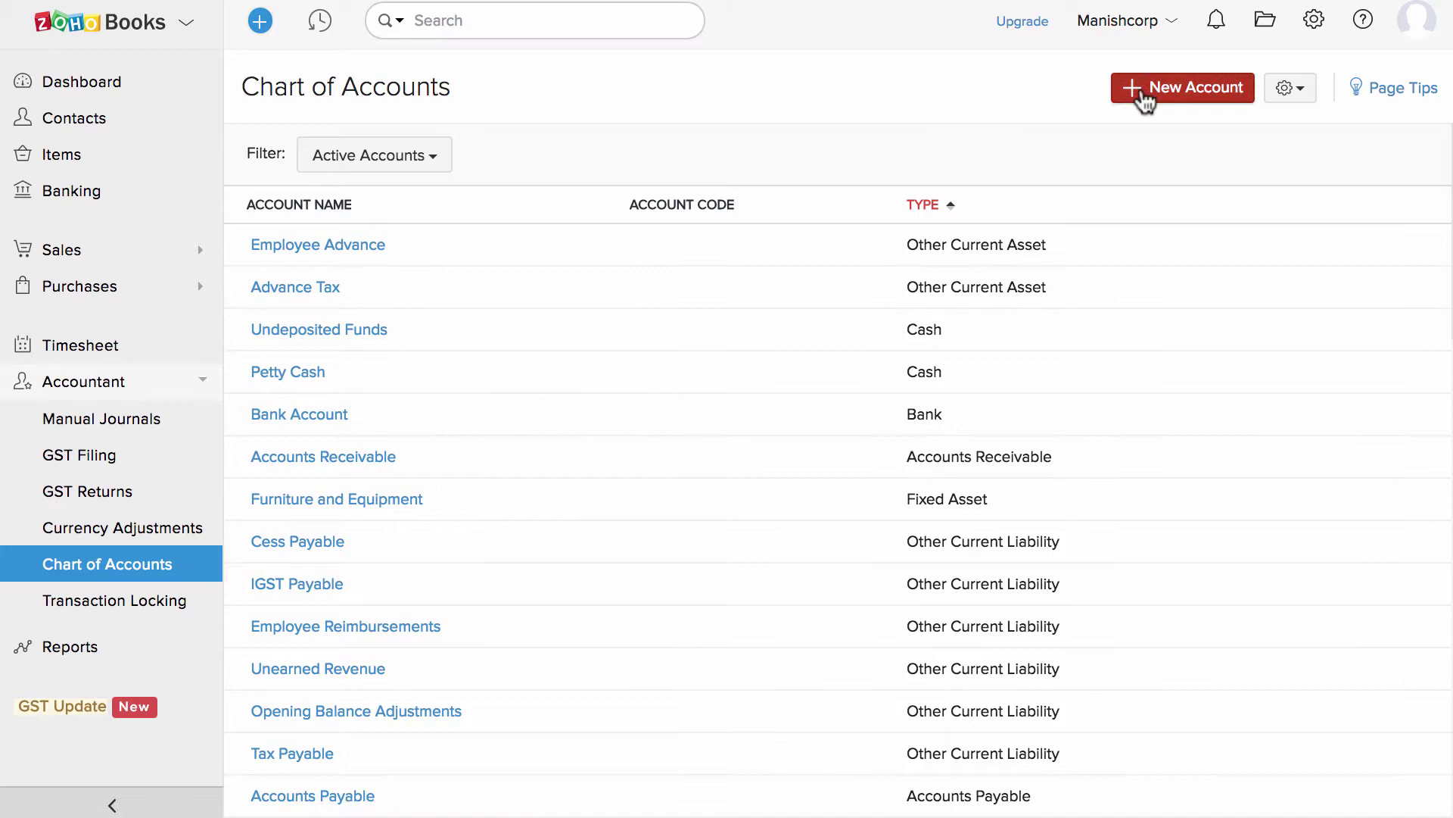
Step: Start a new Cash-type account named Manish
{"action": "left_click", "coordinate": [1147, 87]}
{"action": "left_click", "coordinate": [715, 109]}
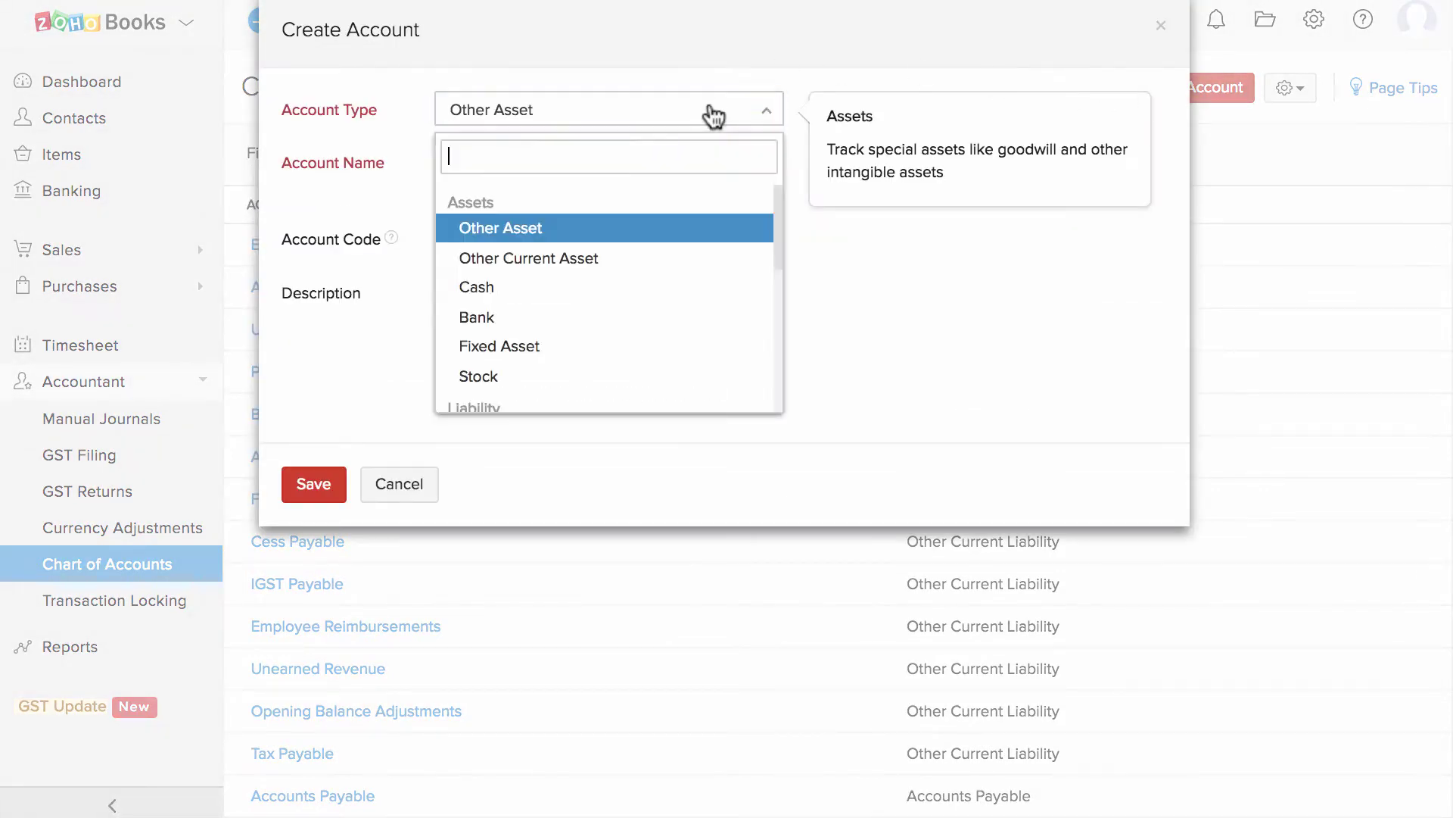
{"action": "left_click", "coordinate": [681, 284]}
{"action": "left_click", "coordinate": [561, 161]}
{"action": "type", "text": "Manish"}
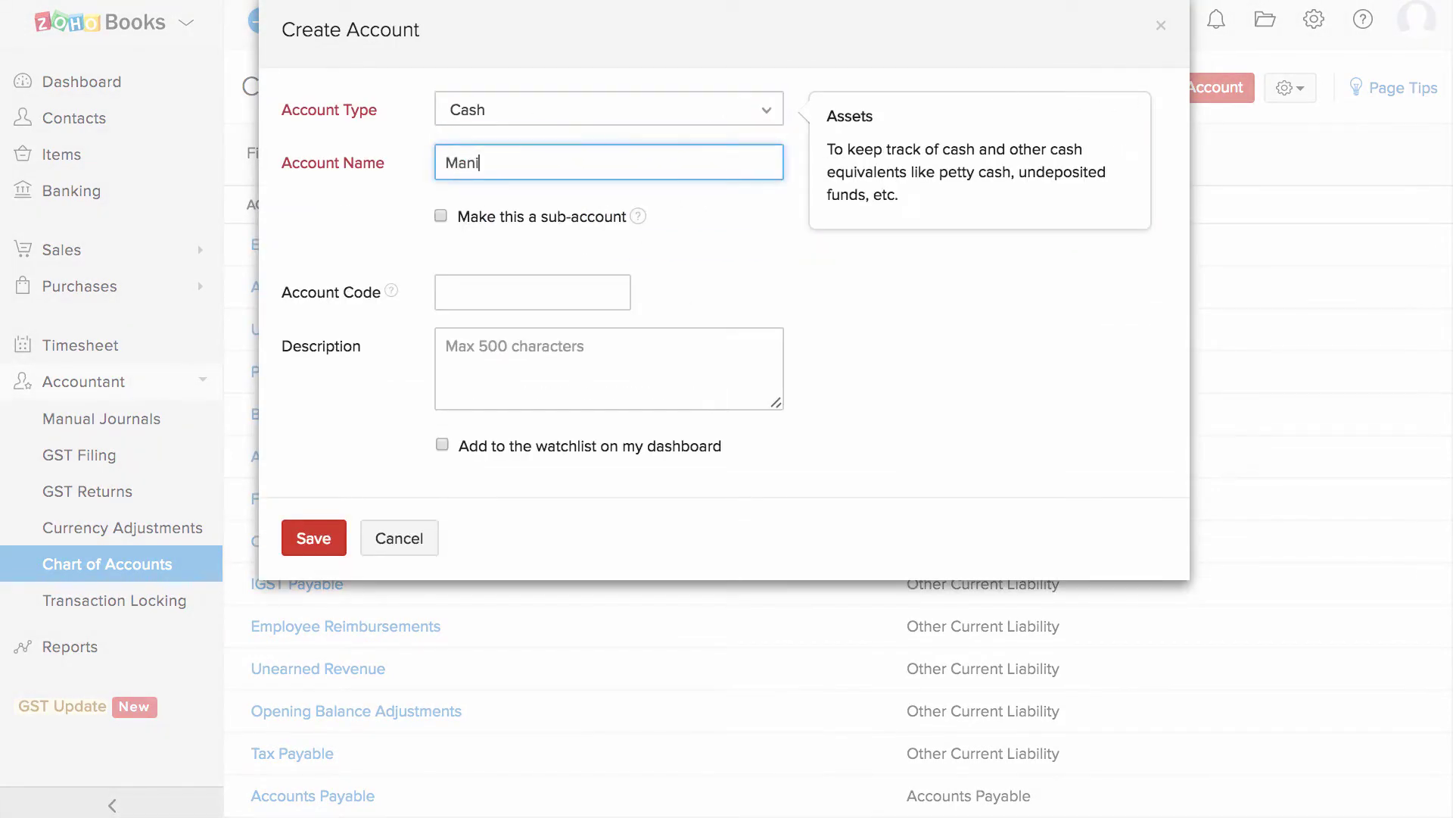
Step: Make Manish a sub-account of Petty Cash and save it
{"action": "left_click", "coordinate": [496, 218]}
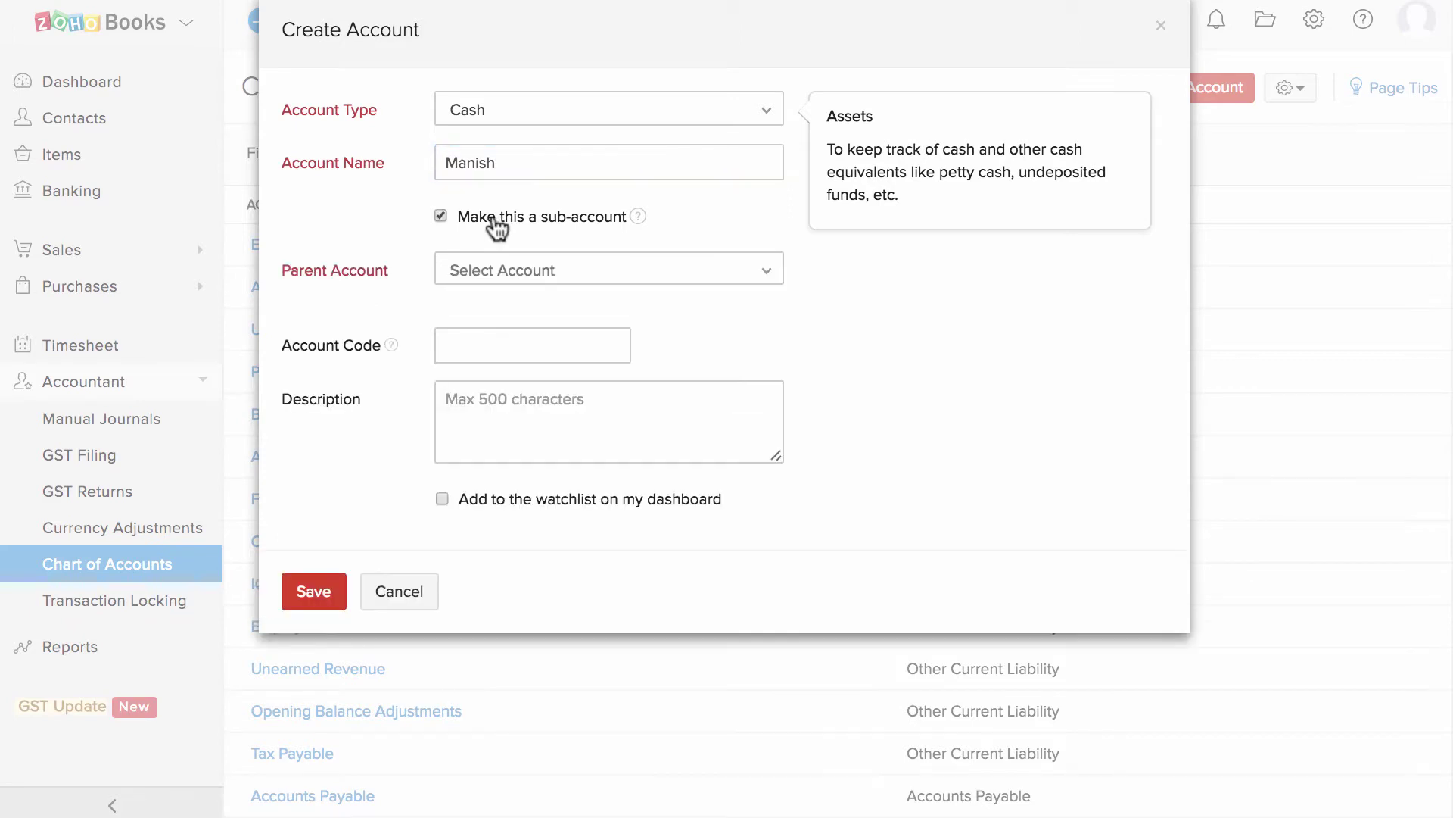
{"action": "left_click", "coordinate": [511, 270]}
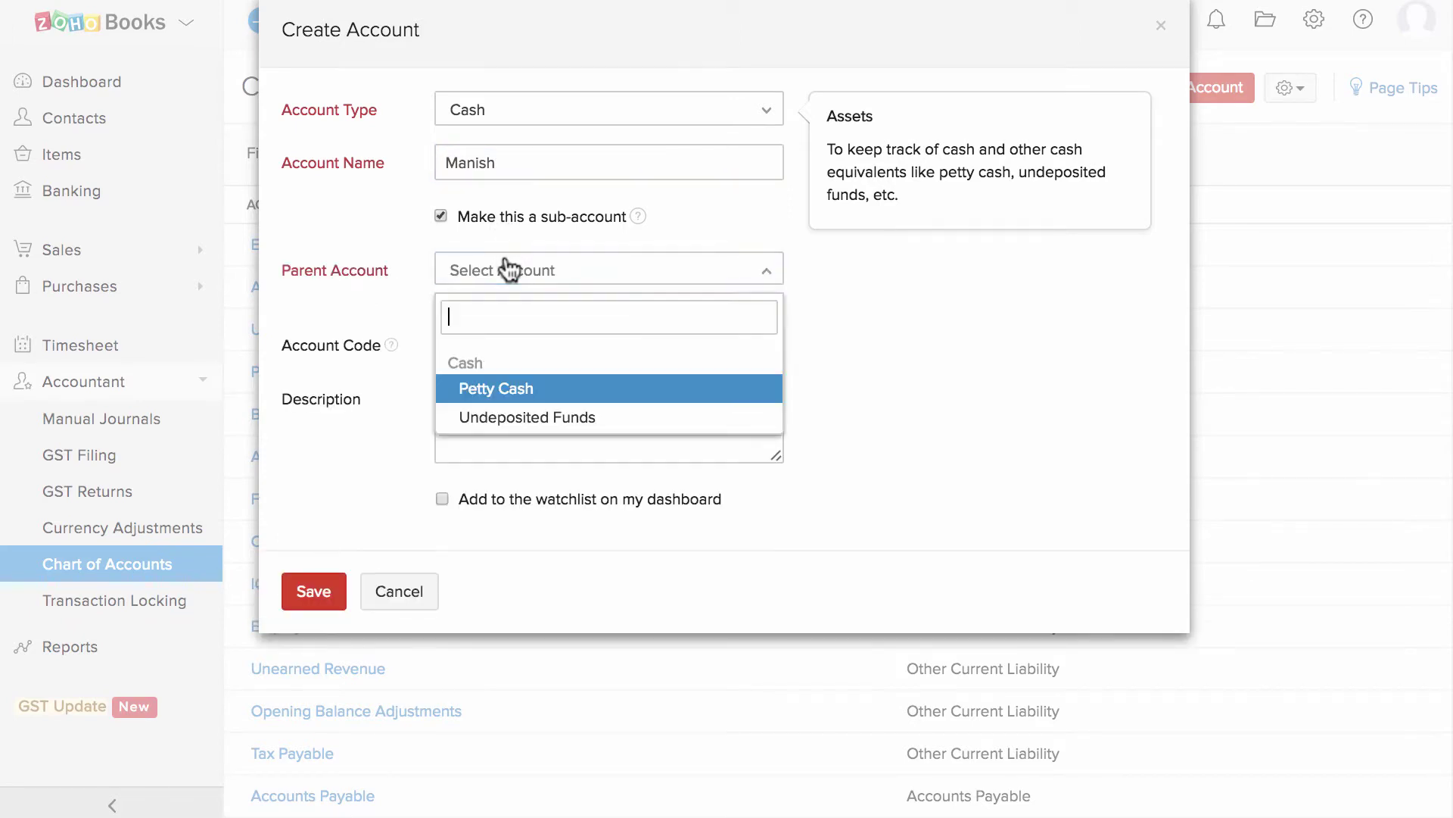
{"action": "left_click", "coordinate": [534, 387]}
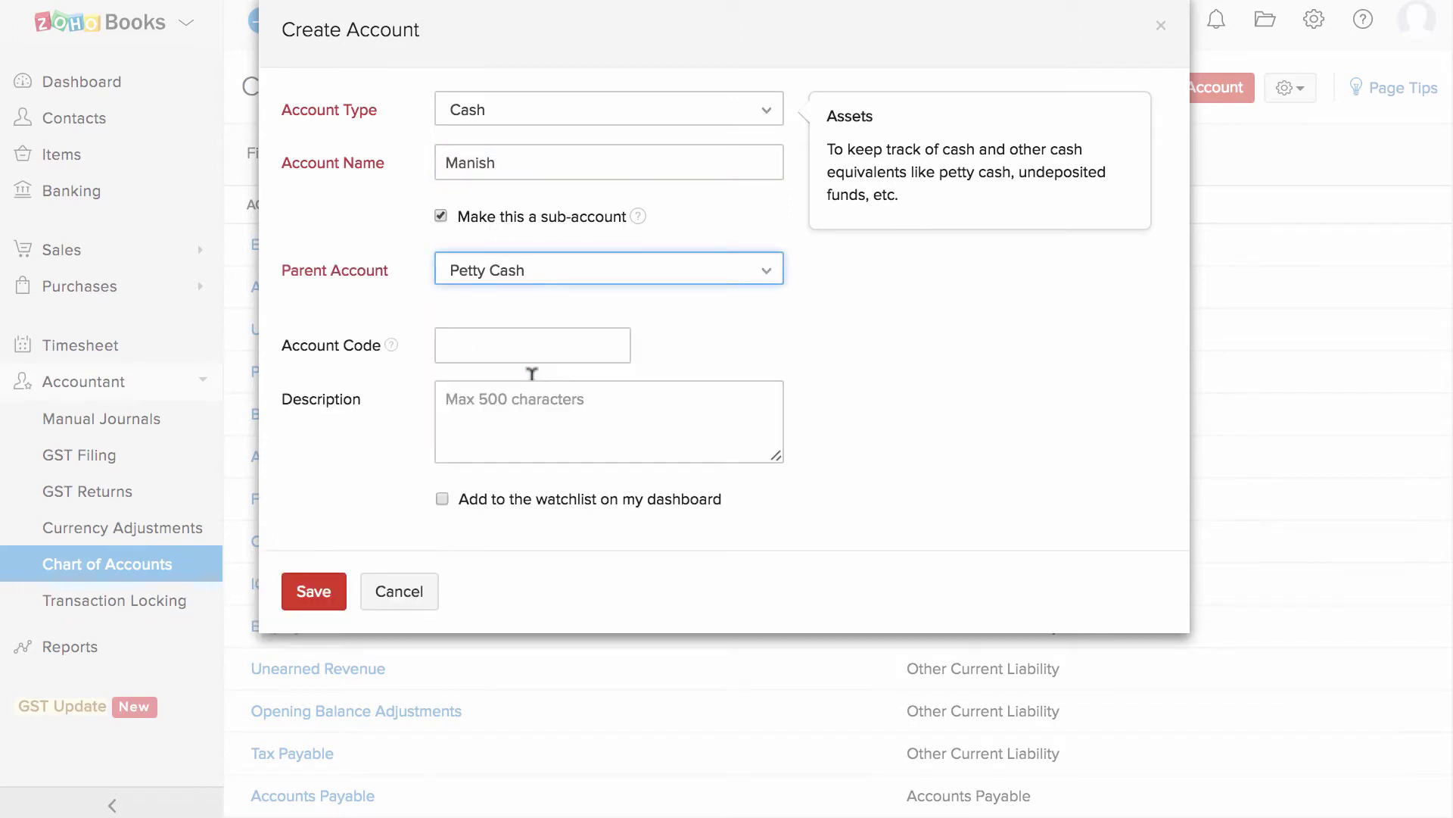
{"action": "left_click", "coordinate": [511, 346]}
{"action": "left_click", "coordinate": [517, 402]}
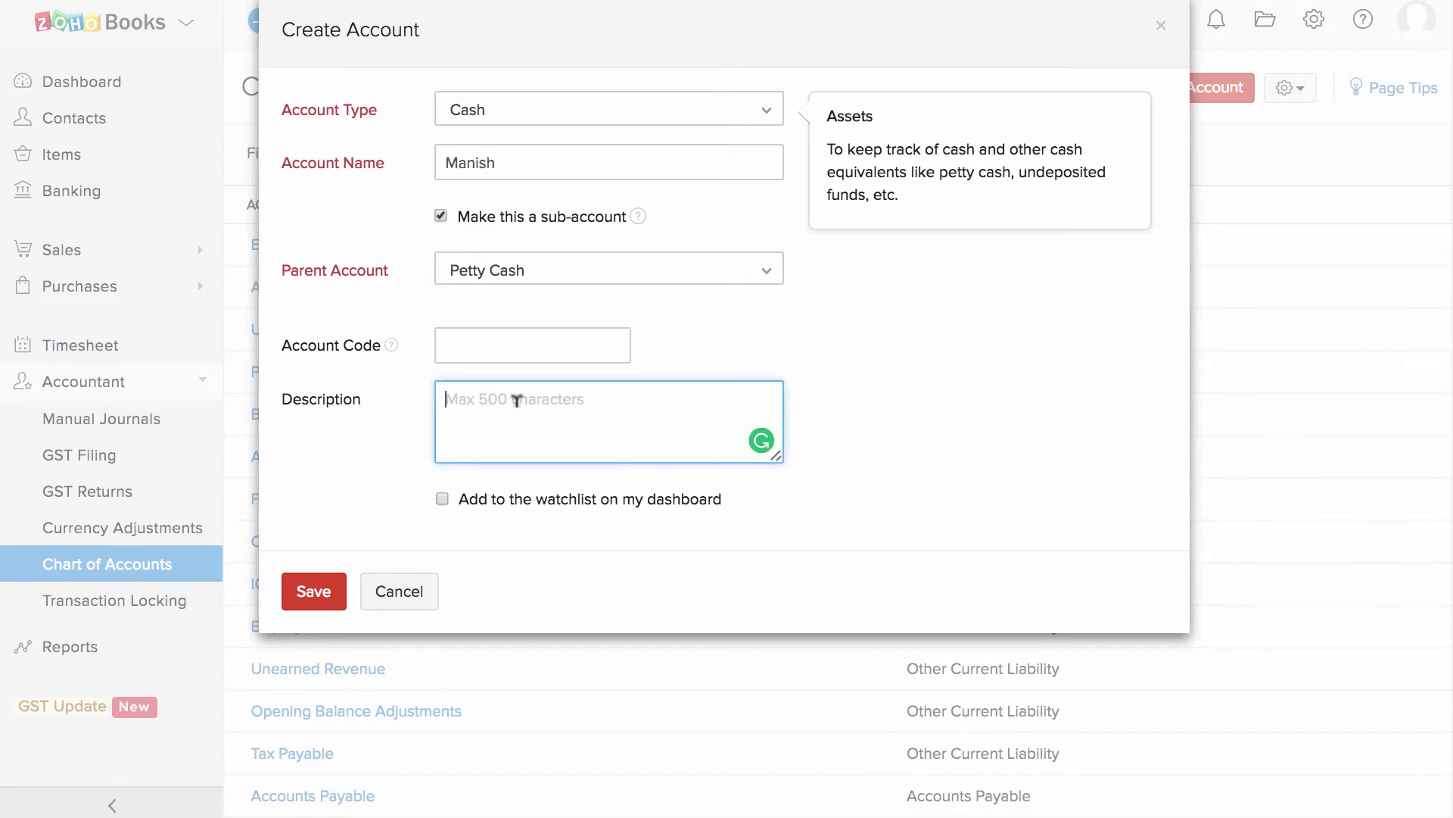
{"action": "left_click", "coordinate": [319, 590]}
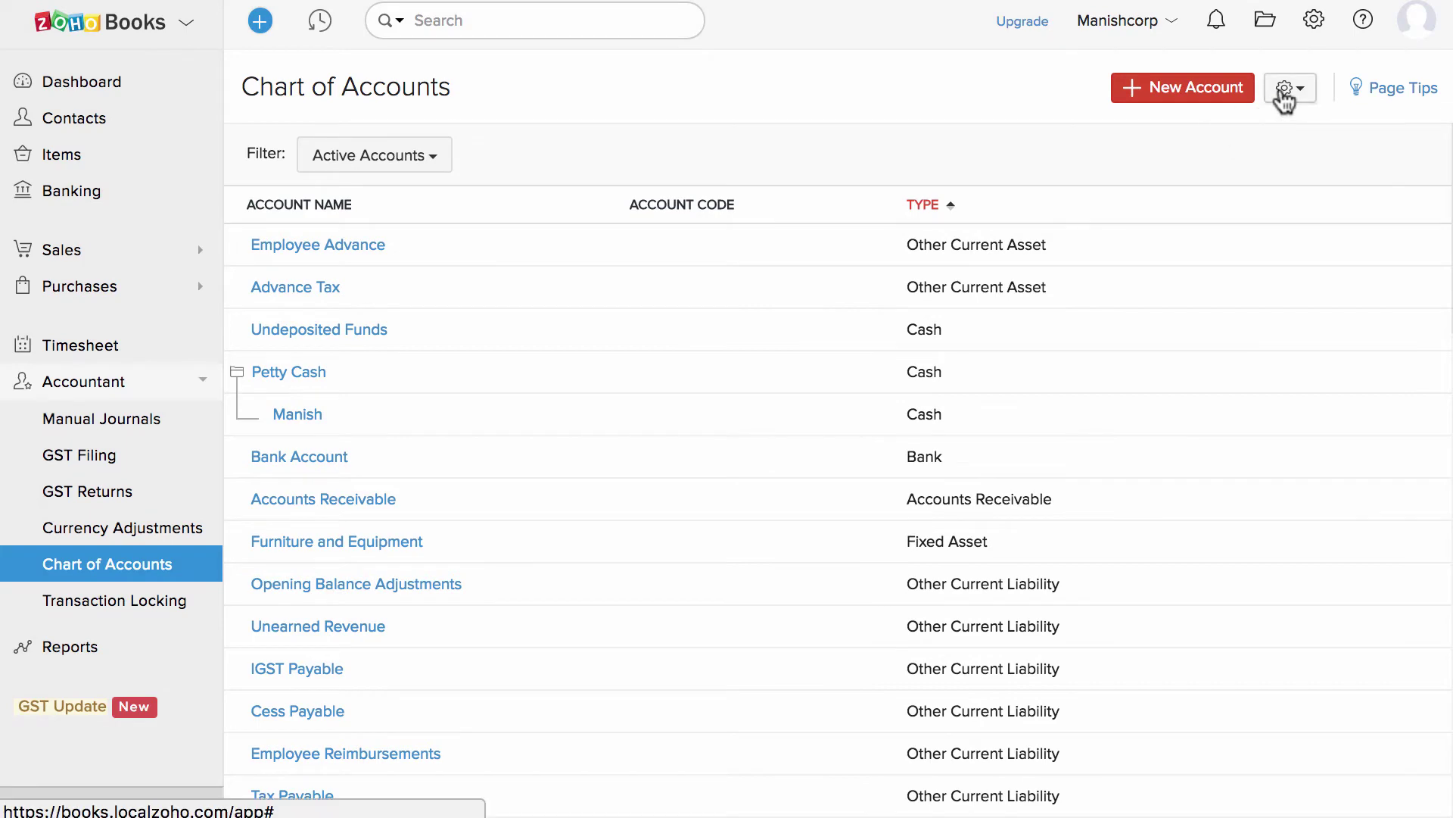
Step: Download the sample Chart of Accounts import file
{"action": "left_click", "coordinate": [1288, 88]}
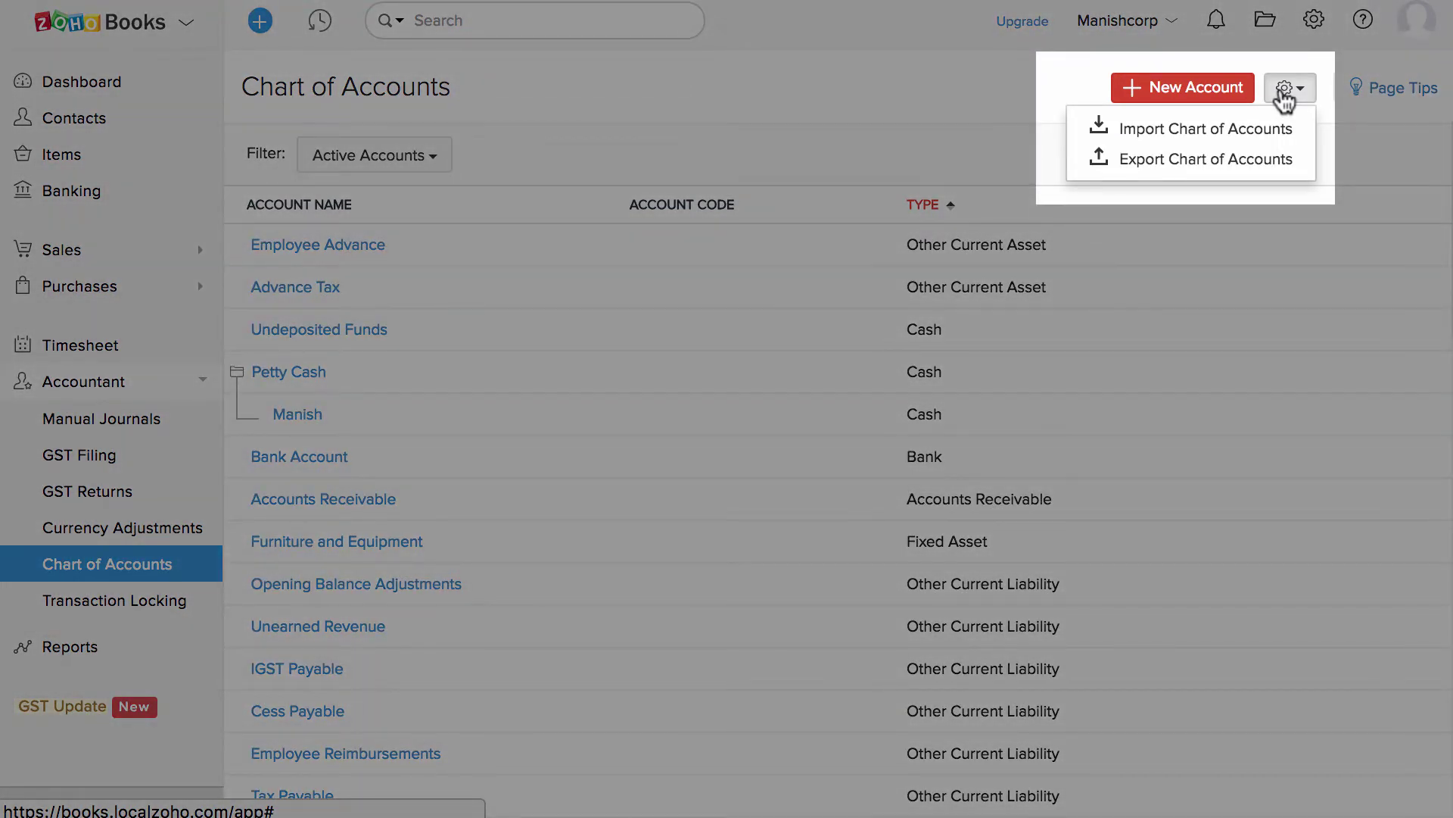
{"action": "left_click", "coordinate": [1204, 128]}
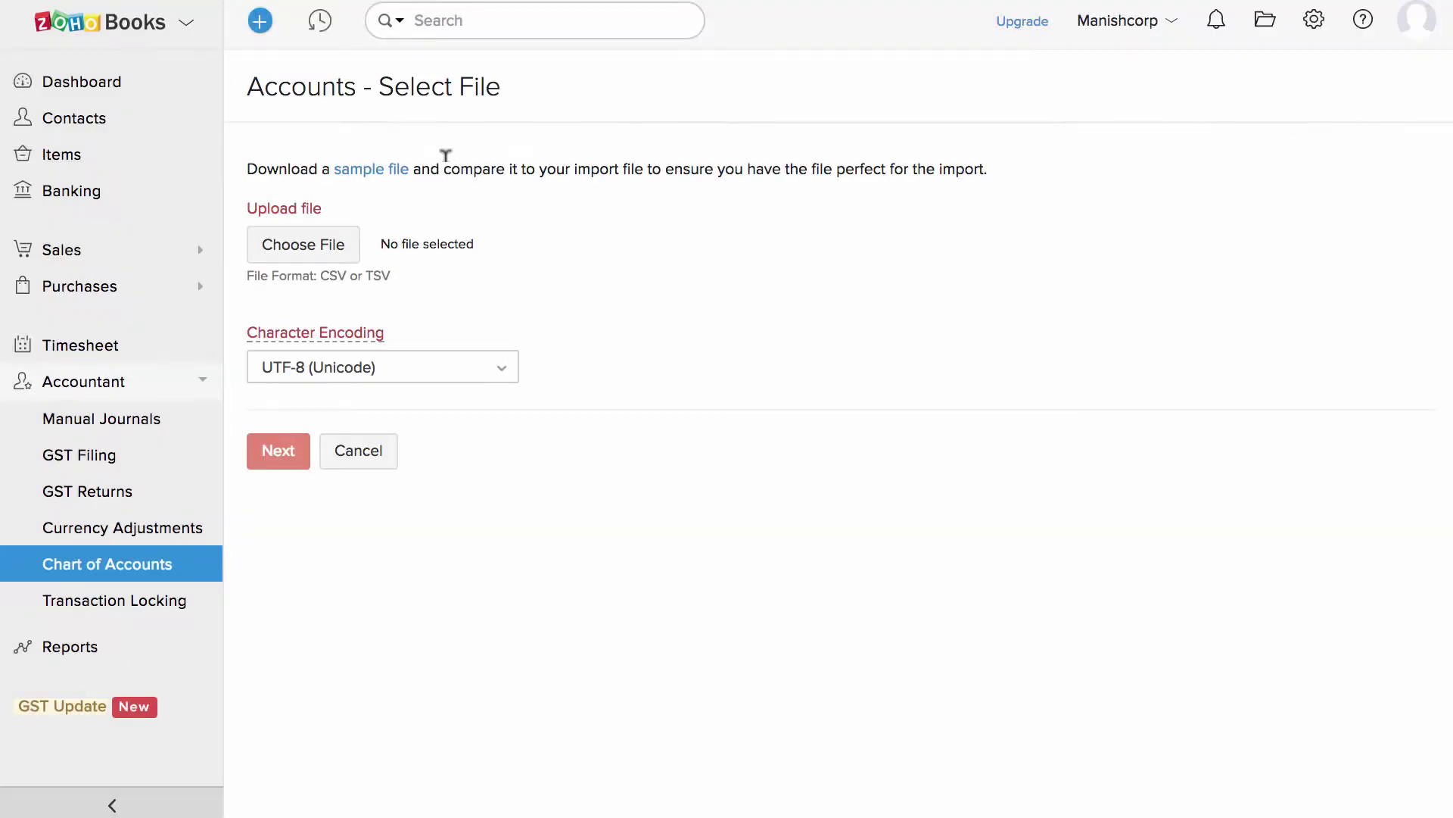
{"action": "left_click", "coordinate": [371, 169]}
Step: Load Manish accounts.csv for import and continue to field mapping
{"action": "left_click", "coordinate": [303, 244]}
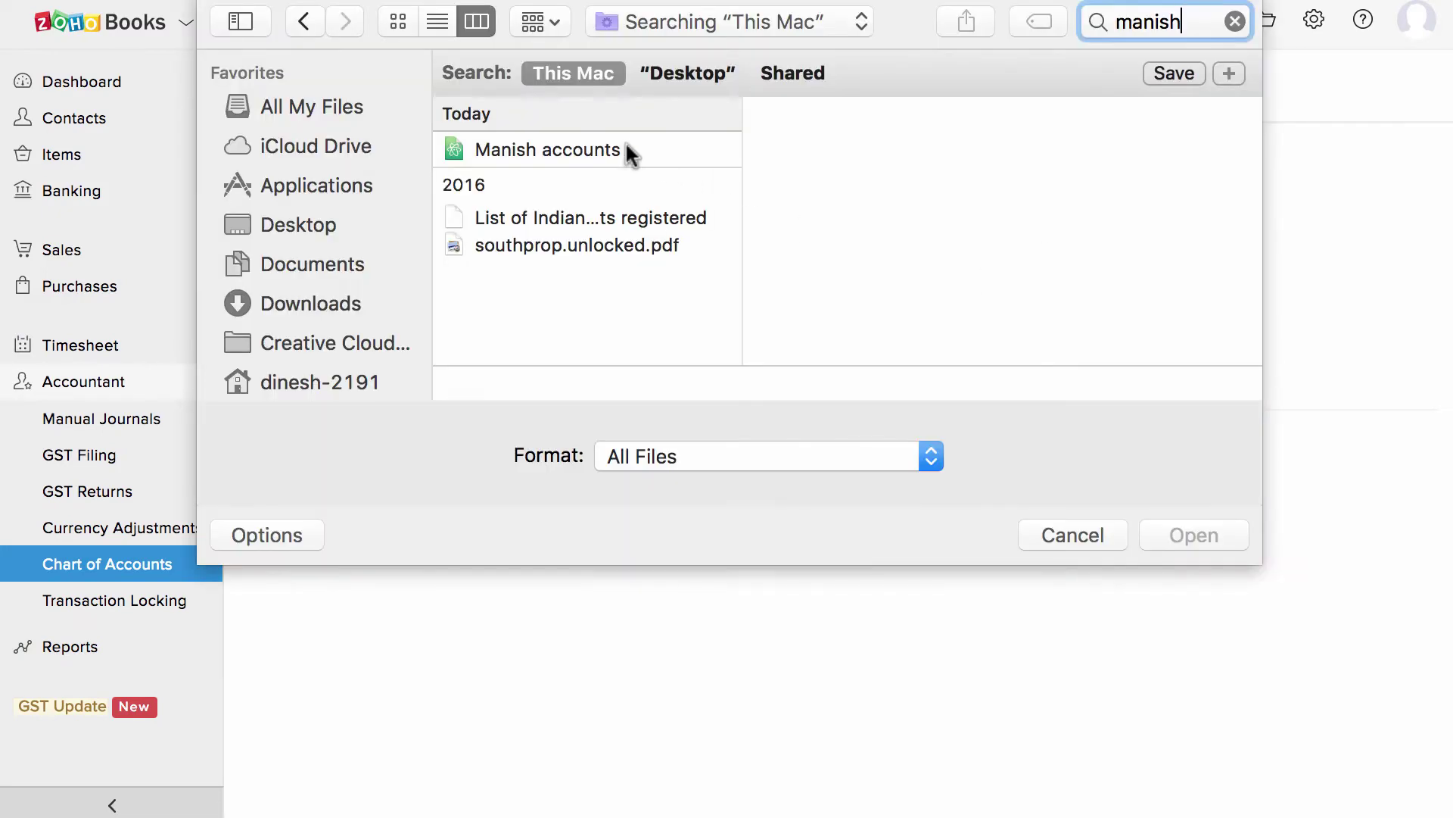
{"action": "left_click", "coordinate": [547, 150]}
{"action": "left_click", "coordinate": [1192, 535]}
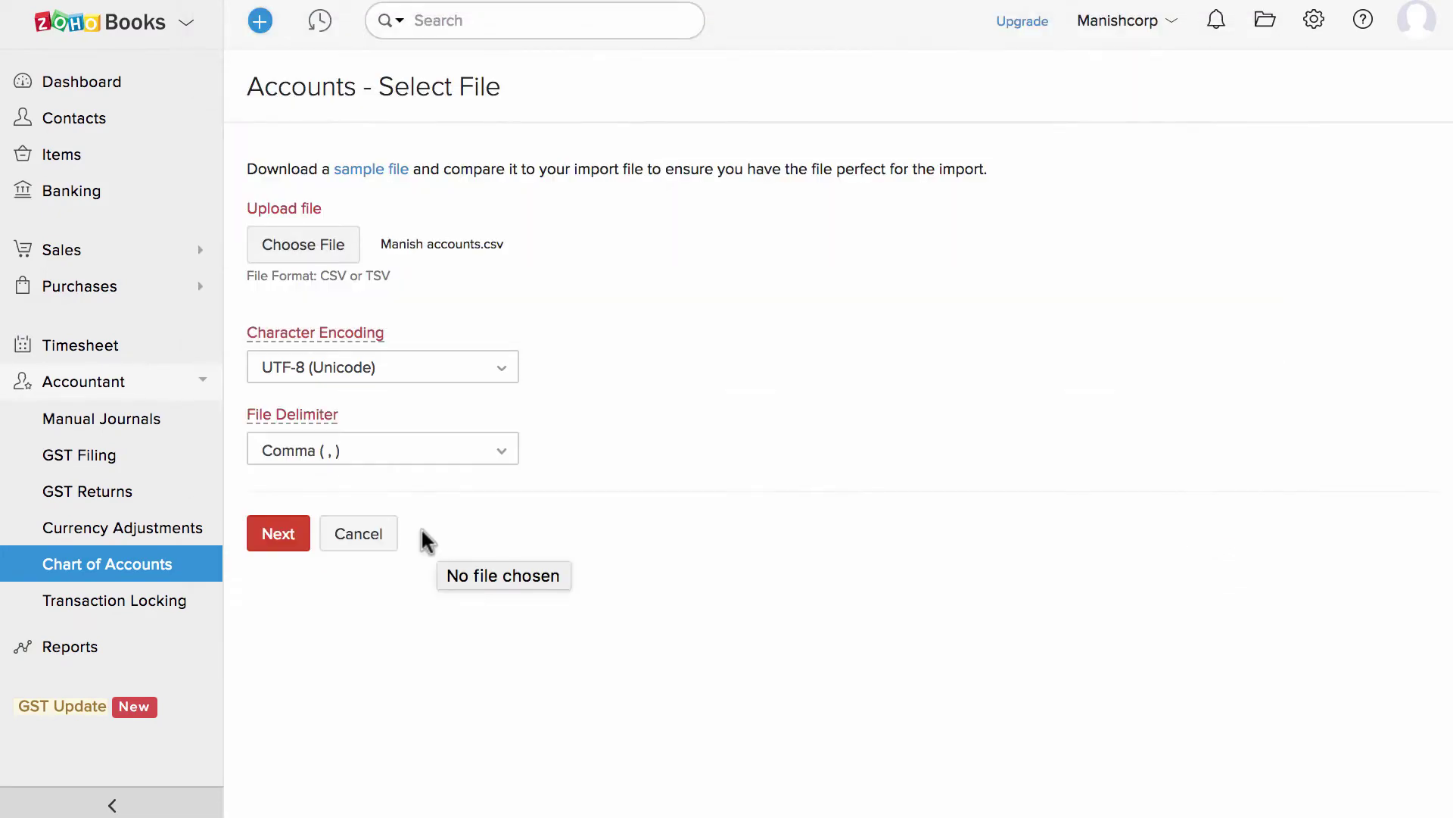
{"action": "left_click", "coordinate": [290, 534]}
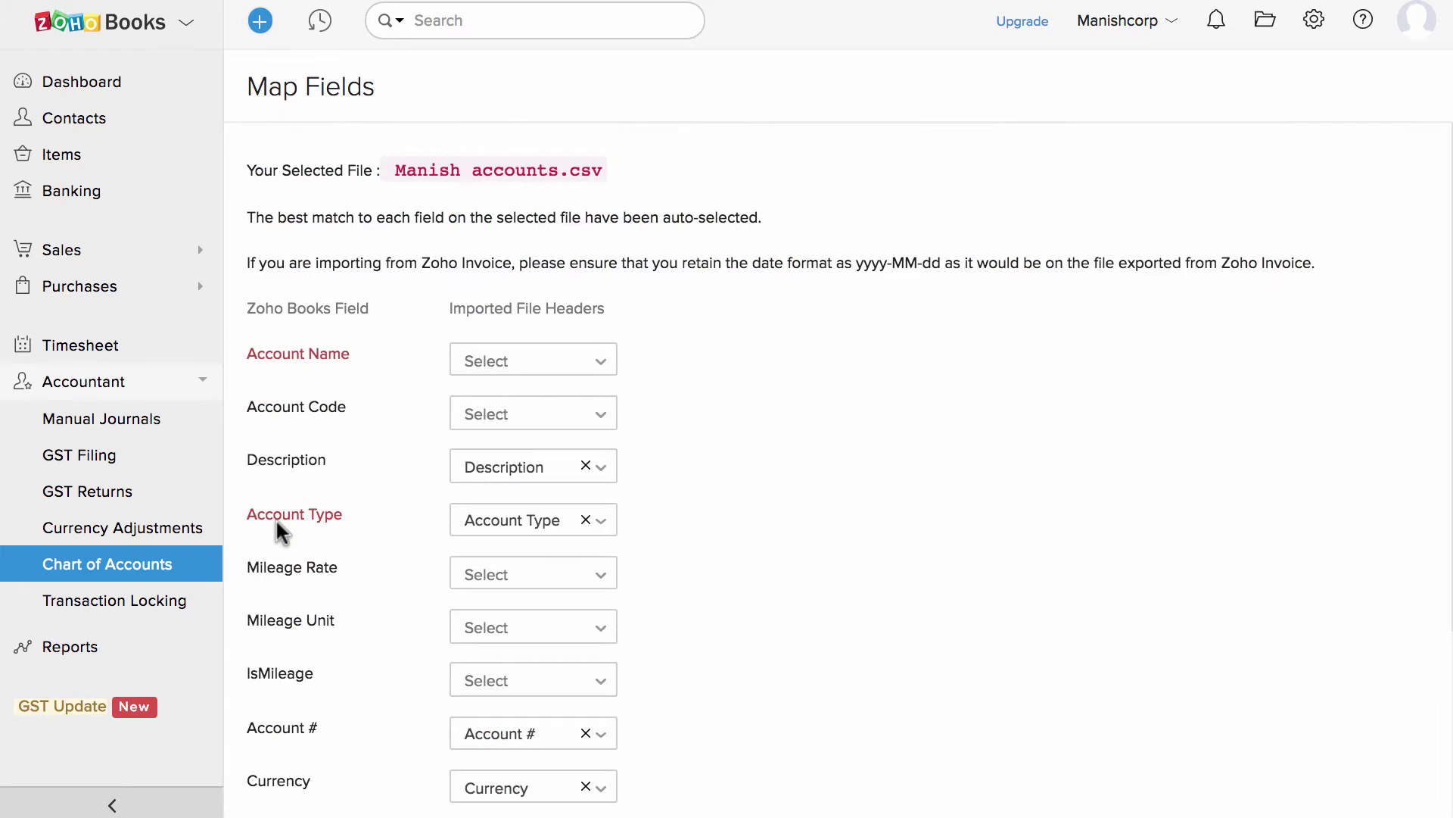
Step: Map Account Name to the COA Name column and import both accounts (2 of 2)
{"action": "left_click", "coordinate": [499, 362]}
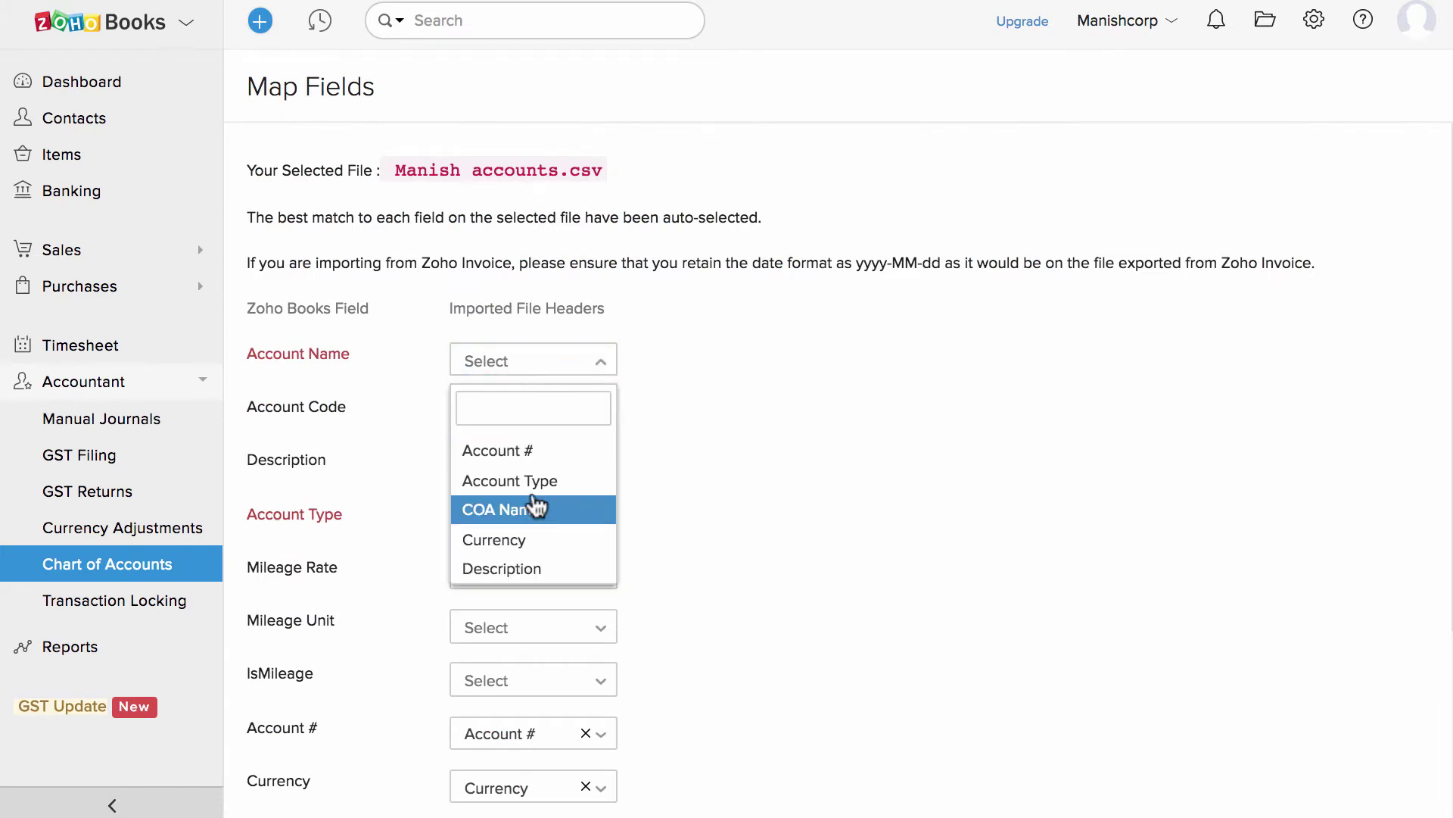
{"action": "left_click", "coordinate": [537, 509]}
{"action": "scroll", "coordinate": [698, 508], "scroll_direction": "down", "scroll_amount": 3}
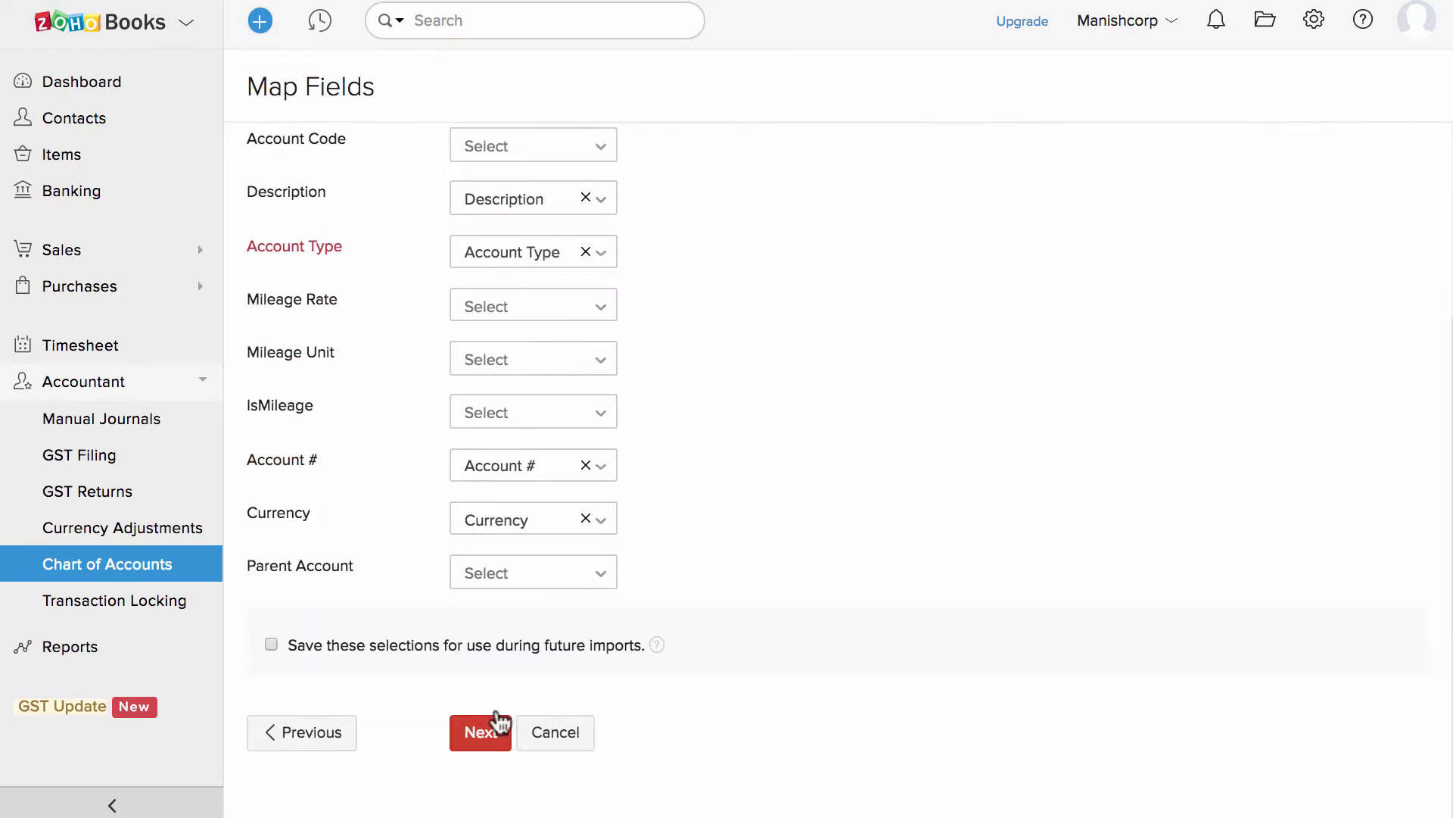
{"action": "left_click", "coordinate": [483, 731]}
{"action": "left_click", "coordinate": [500, 434]}
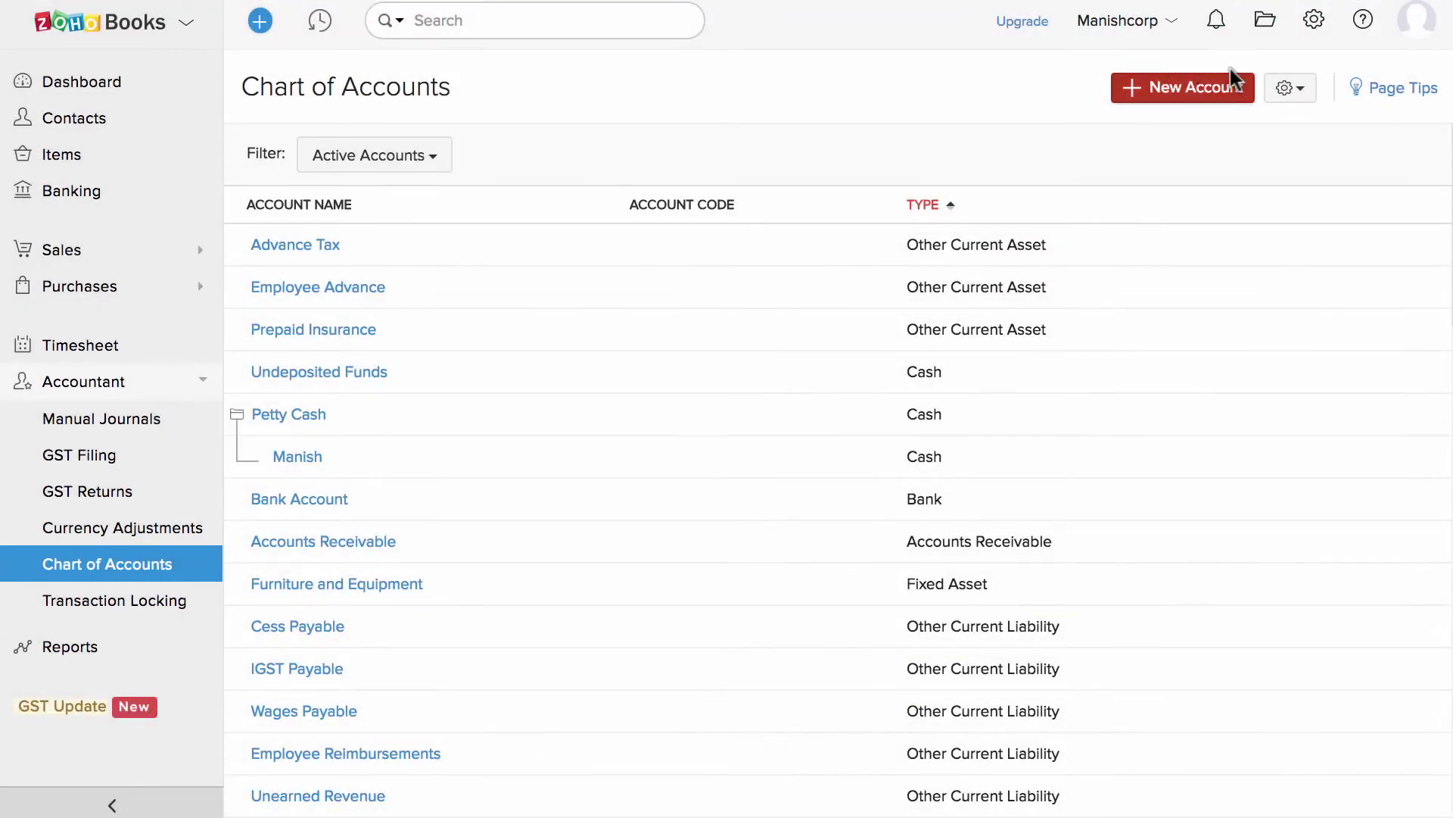
Step: Bring up the Opening Balances settings and check the 15 Jul 2017 opening date
{"action": "left_click", "coordinate": [1313, 20]}
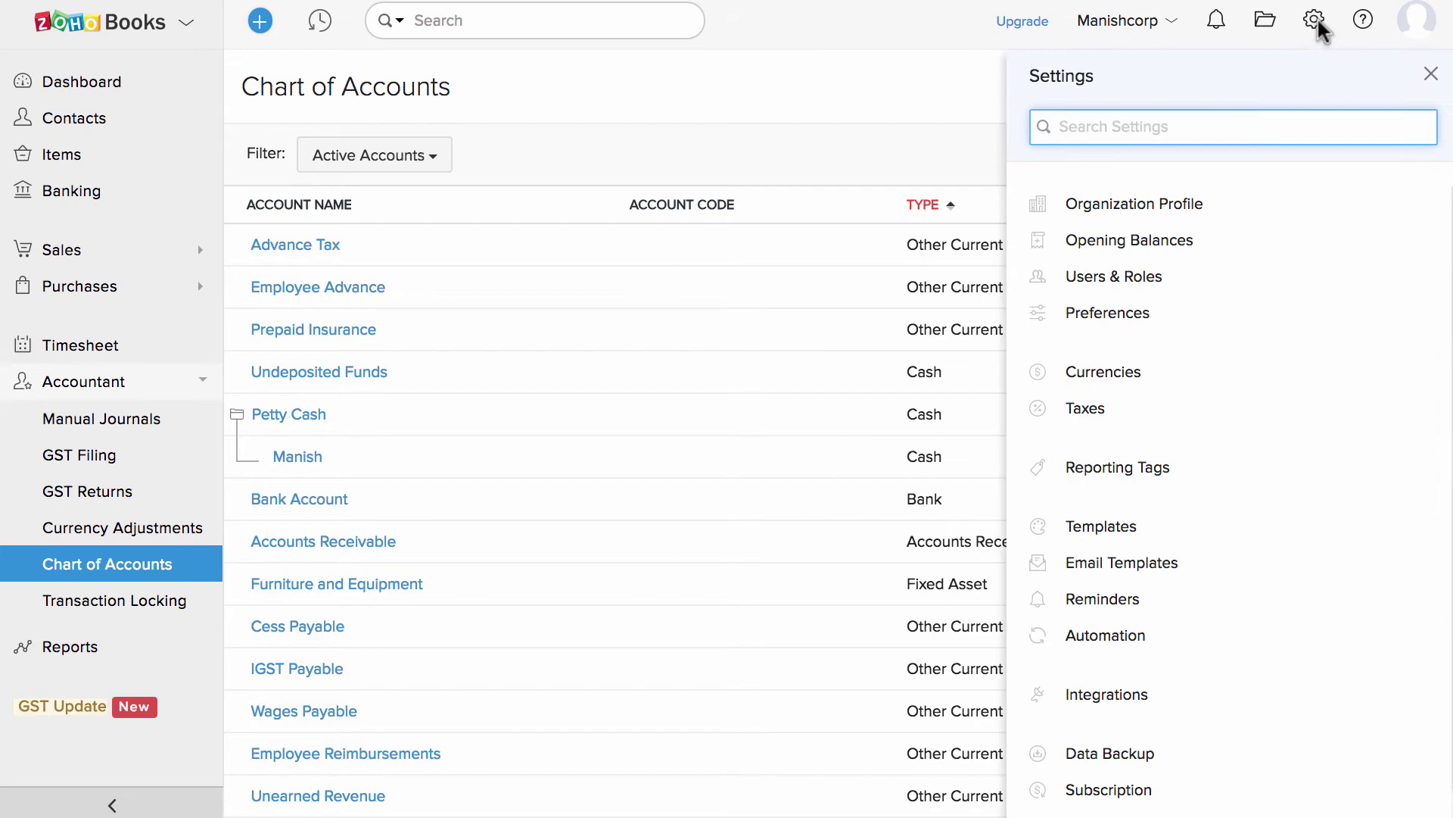
{"action": "left_click", "coordinate": [1270, 240]}
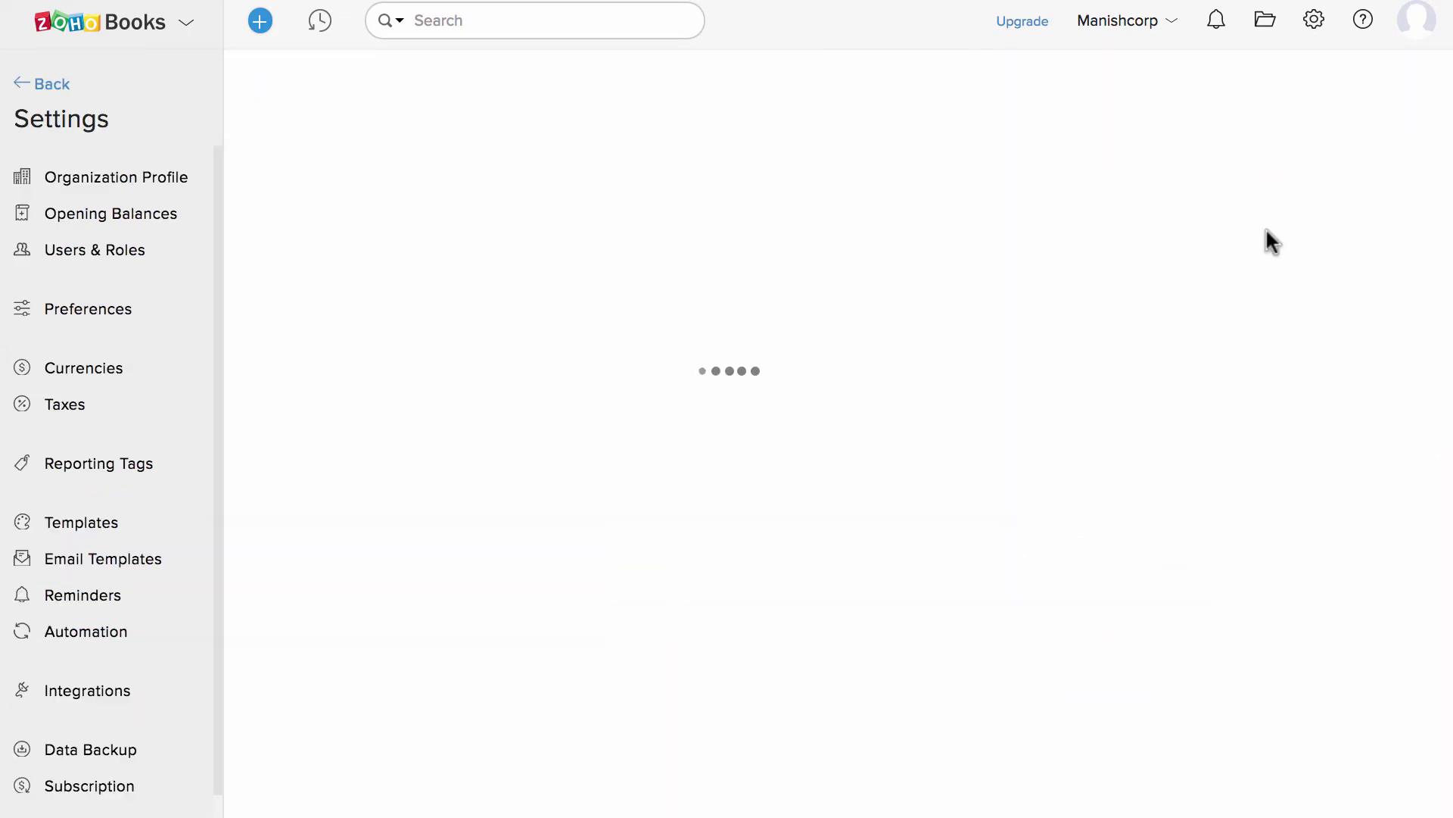
{"action": "left_click", "coordinate": [699, 312]}
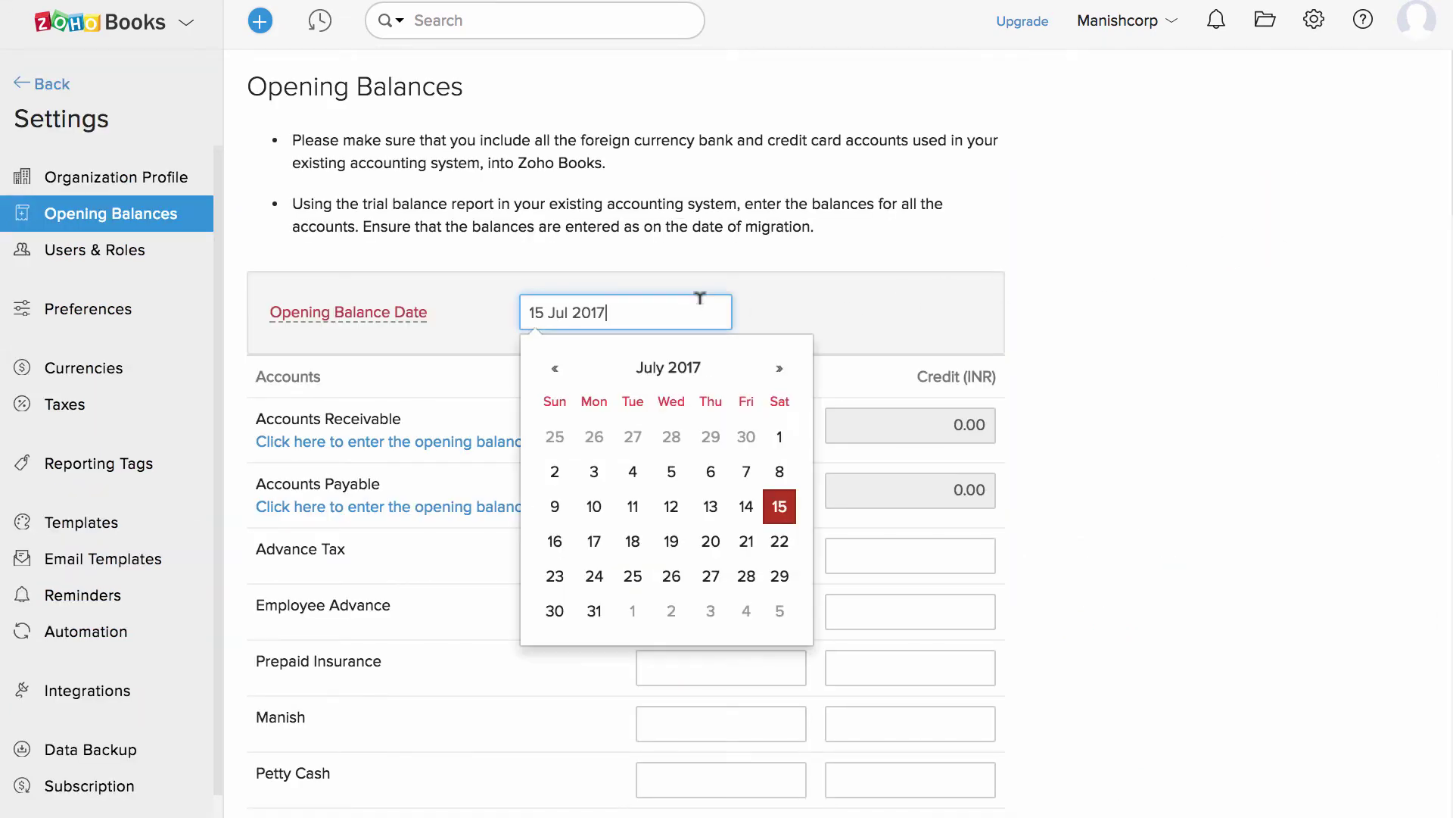
{"action": "scroll", "coordinate": [1035, 480], "scroll_direction": "down", "scroll_amount": 5}
{"action": "scroll", "coordinate": [1036, 480], "scroll_direction": "down", "scroll_amount": 2}
Step: Enter a 100 credit for Manish and a 120 debit for Petty Cash, then submit
{"action": "left_click", "coordinate": [886, 240]}
{"action": "type", "text": "100"}
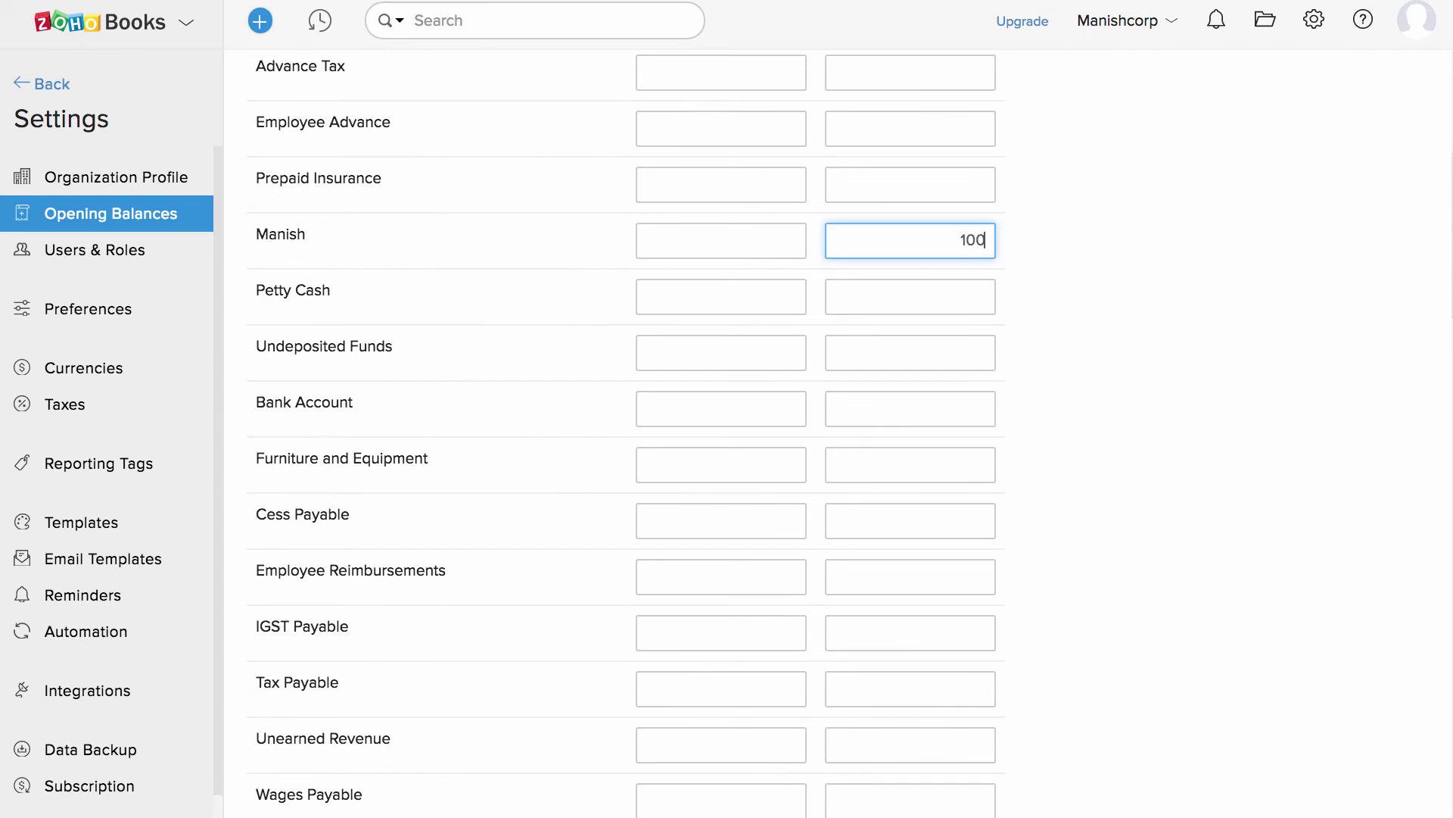
{"action": "left_click", "coordinate": [738, 297]}
{"action": "type", "text": "120"}
{"action": "left_click", "coordinate": [1031, 419]}
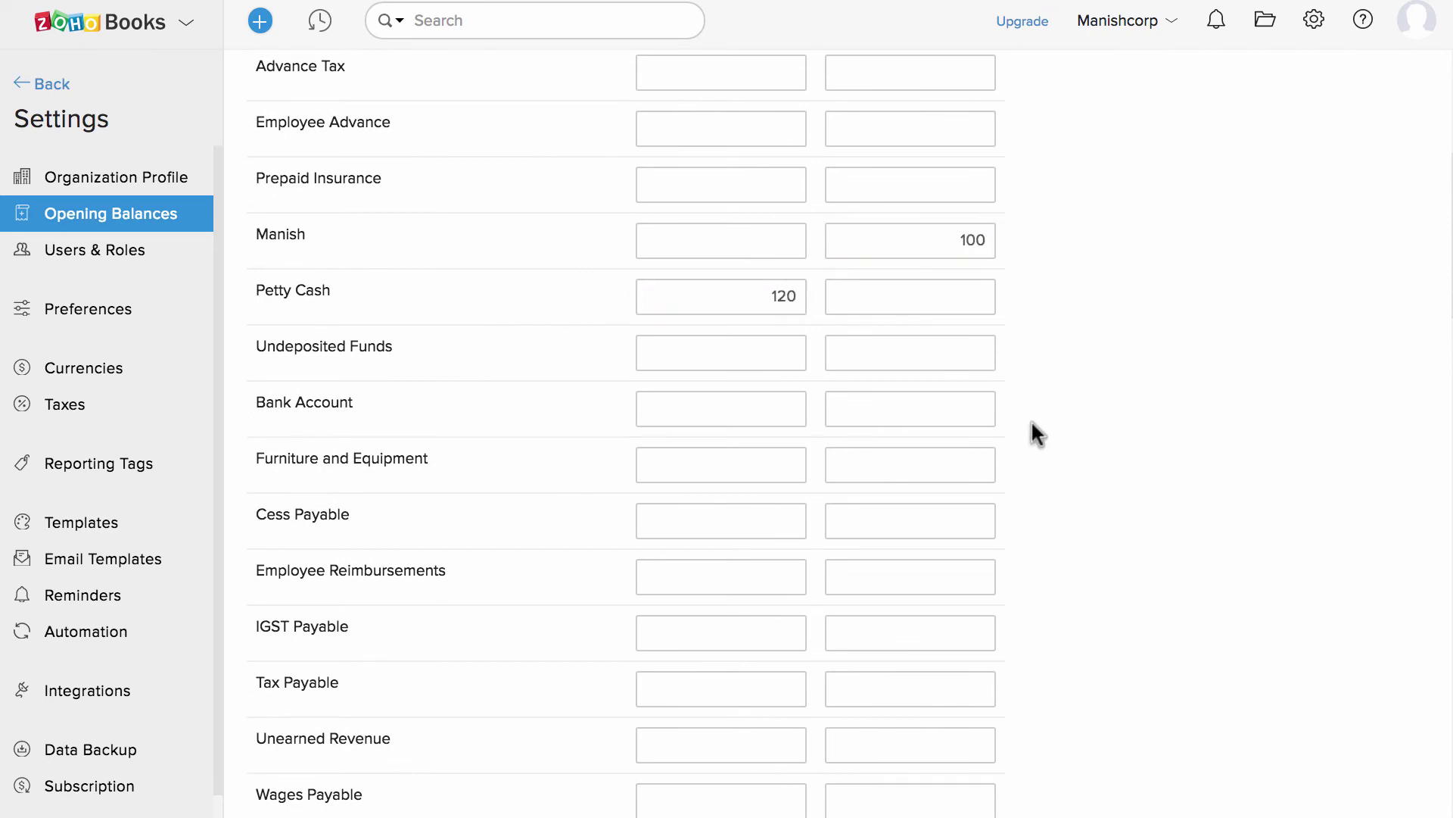
{"action": "scroll", "coordinate": [1031, 418], "scroll_direction": "down", "scroll_amount": 10}
{"action": "scroll", "coordinate": [1031, 420], "scroll_direction": "down", "scroll_amount": 10}
{"action": "scroll", "coordinate": [1031, 419], "scroll_direction": "down", "scroll_amount": 1}
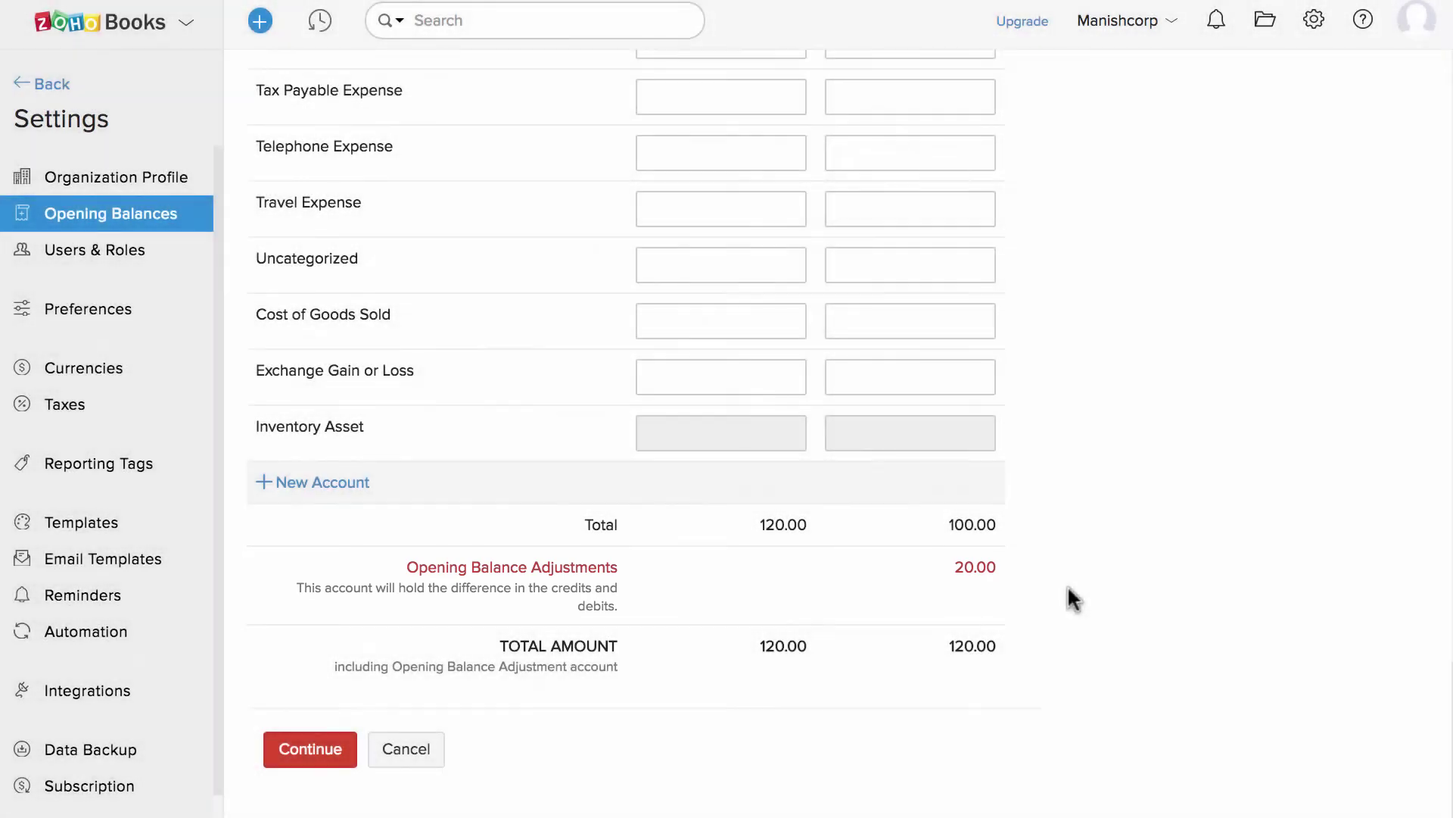
{"action": "left_click", "coordinate": [313, 739]}
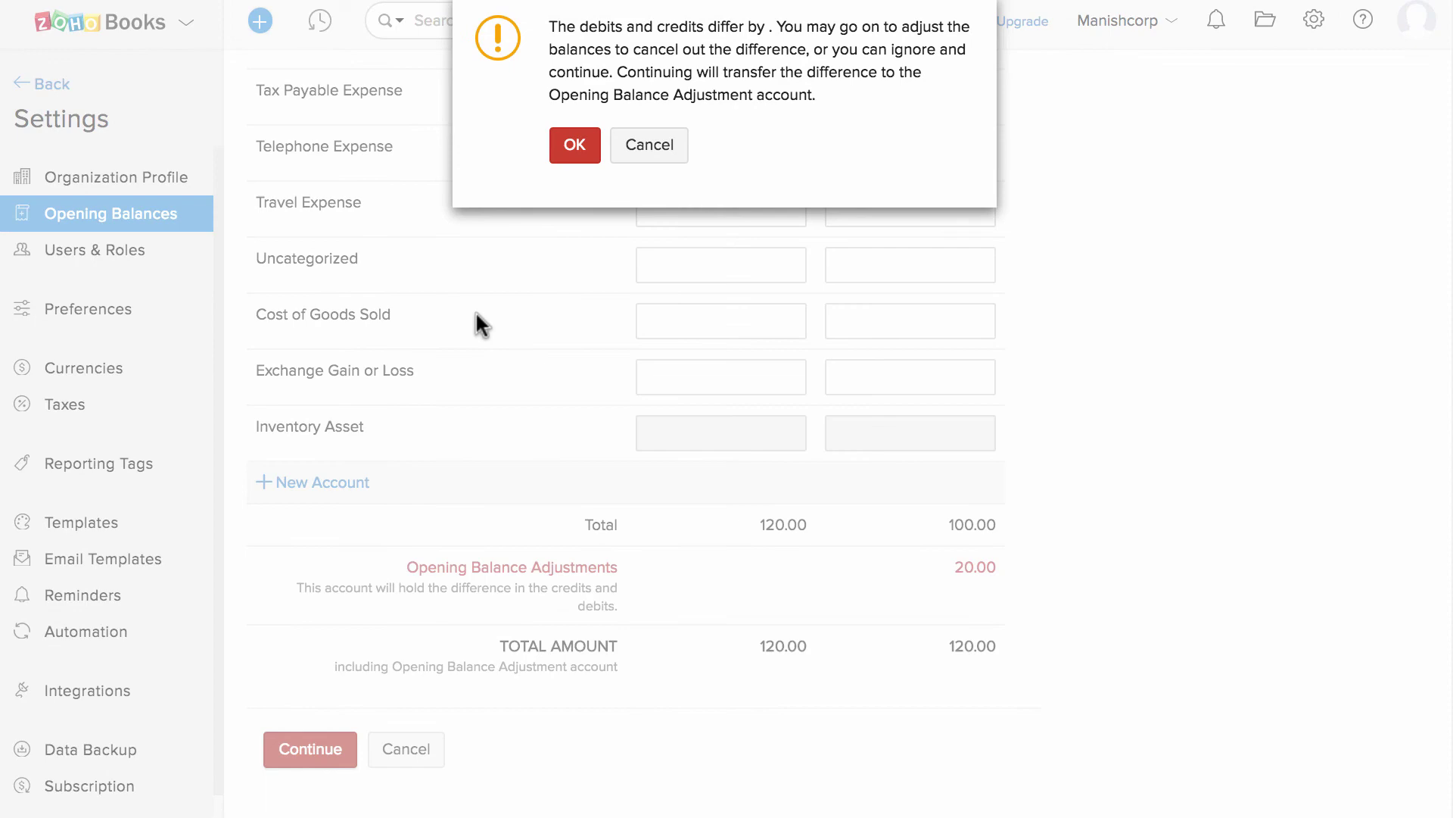
Step: Approve the 20 adjustment warning and confirm the Manish 100 / Petty Cash 120 summary
{"action": "left_click", "coordinate": [555, 151]}
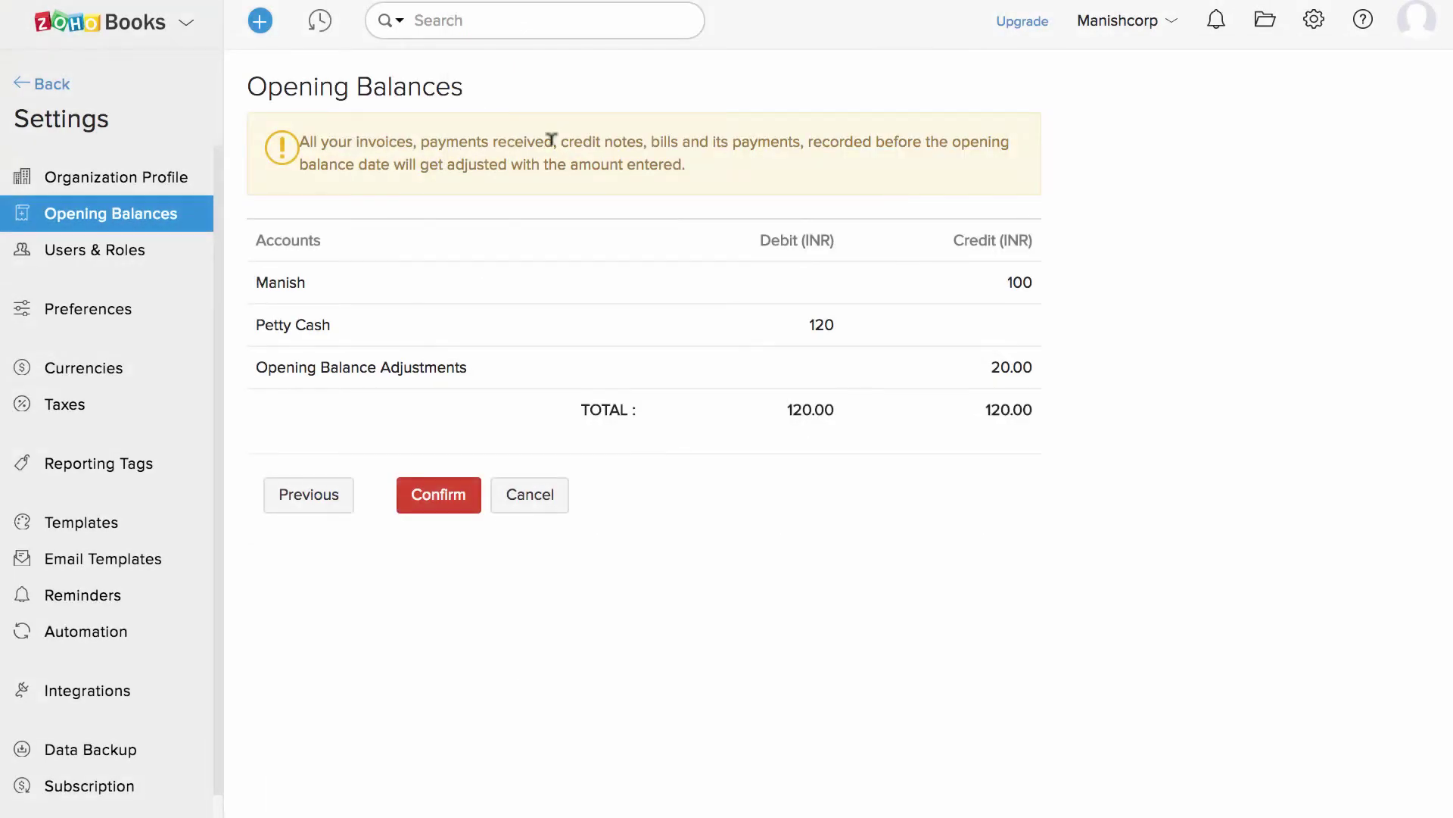
{"action": "left_click", "coordinate": [439, 493]}
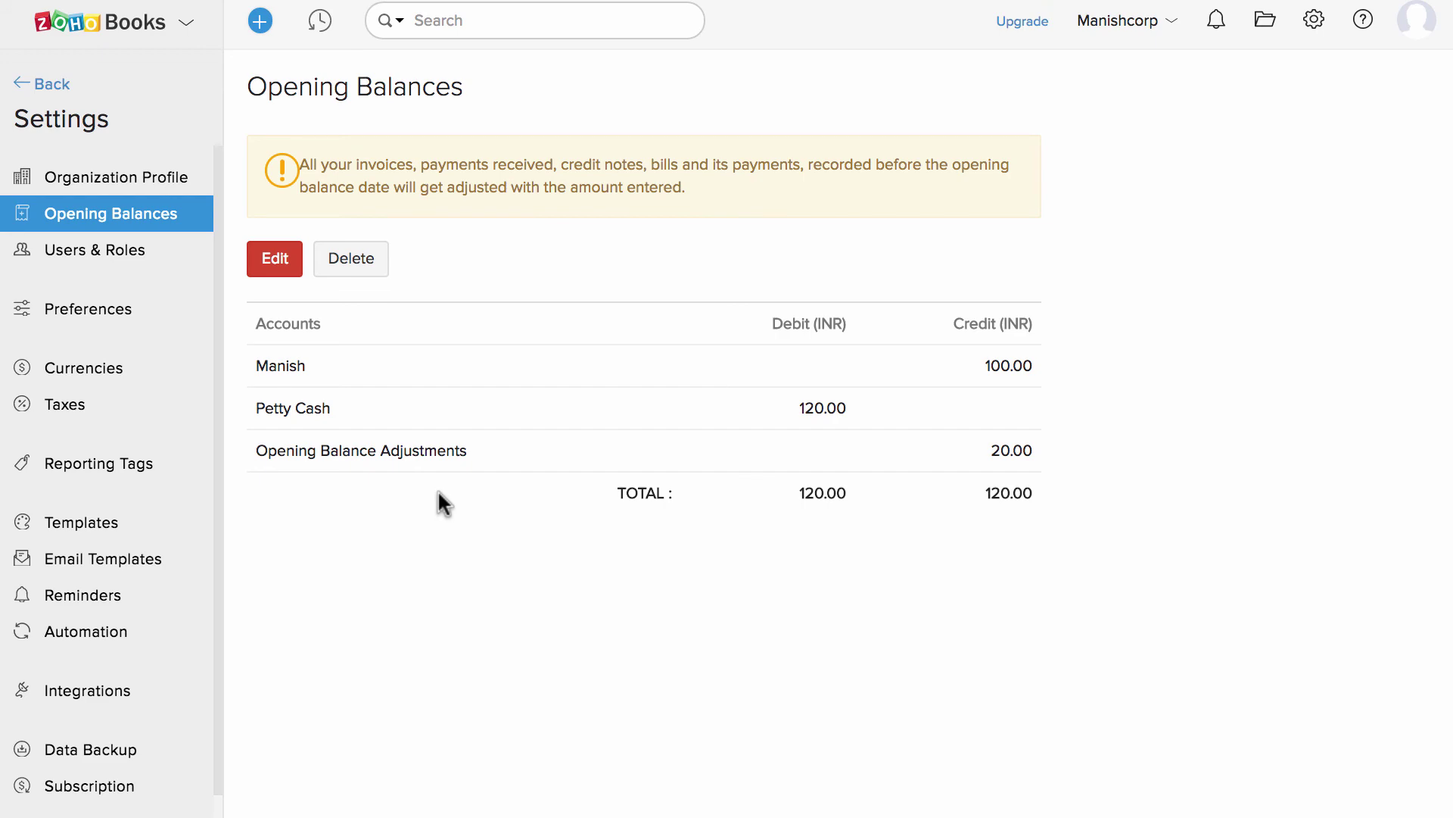
Step: Put the saved opening balances (Manish 100 credit, Petty Cash 120 debit) into edit mode
{"action": "left_click", "coordinate": [275, 258]}
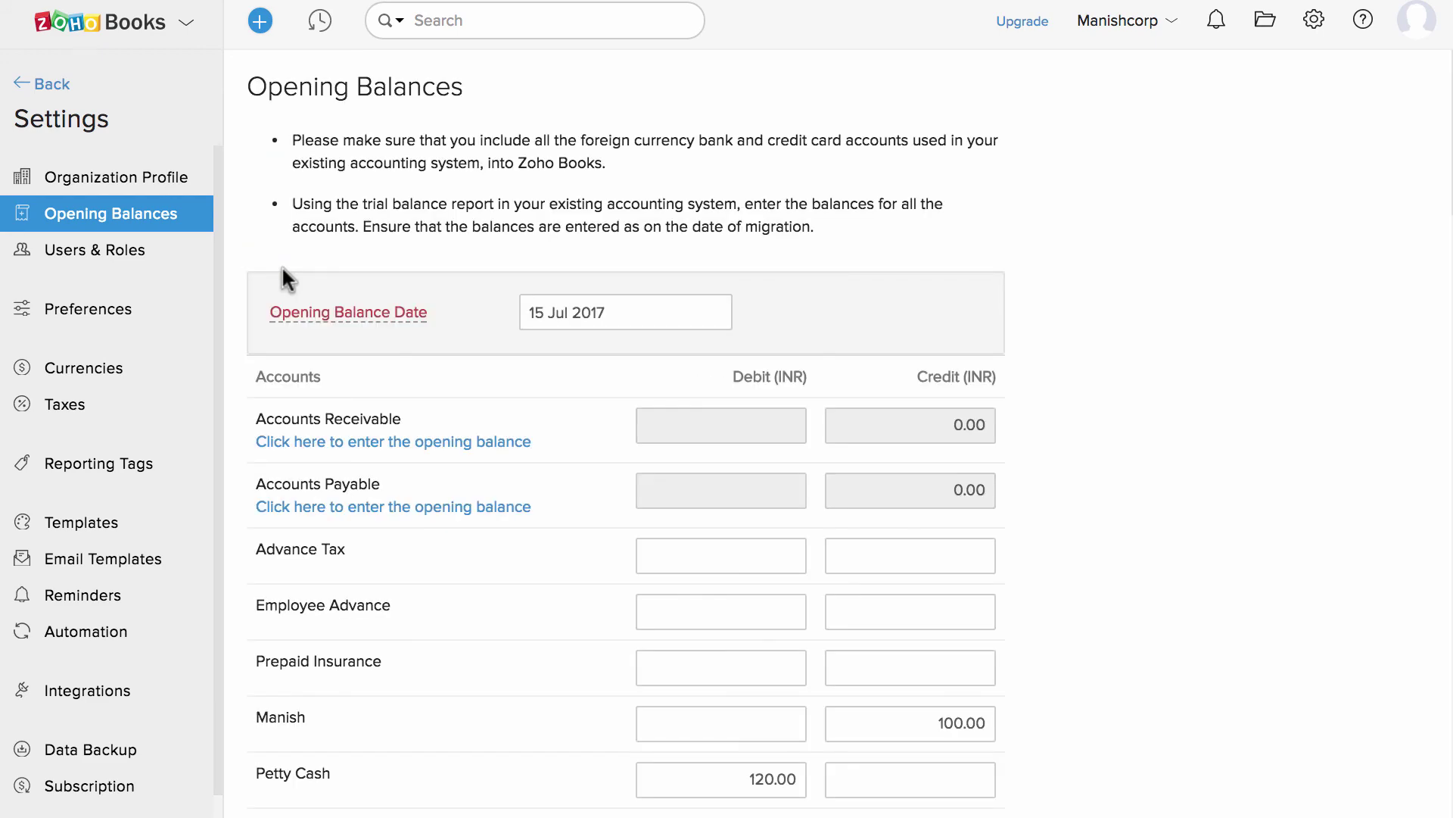